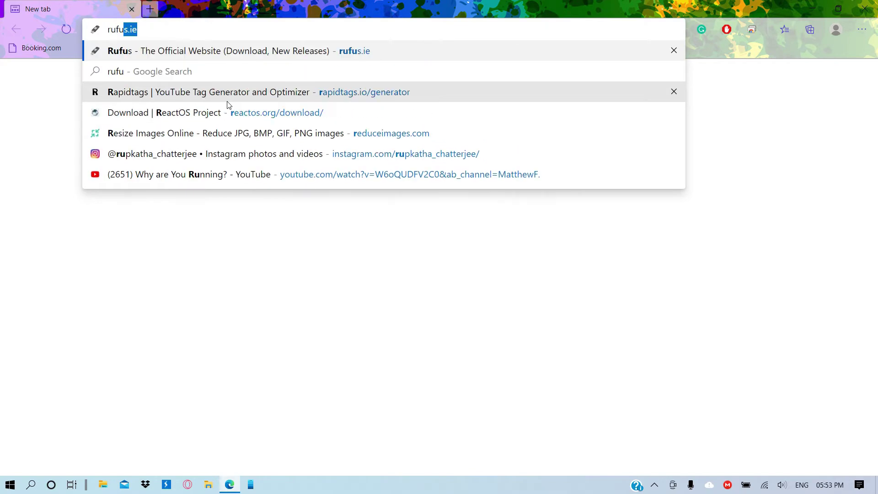
View the Rufus download section on rufus.ie, and close the browser
key(Return)
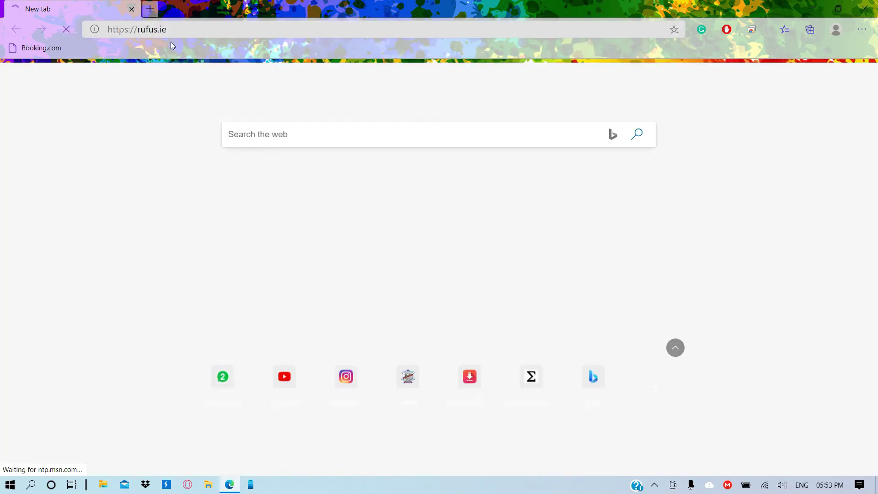
scroll(270, 327, down, 10)
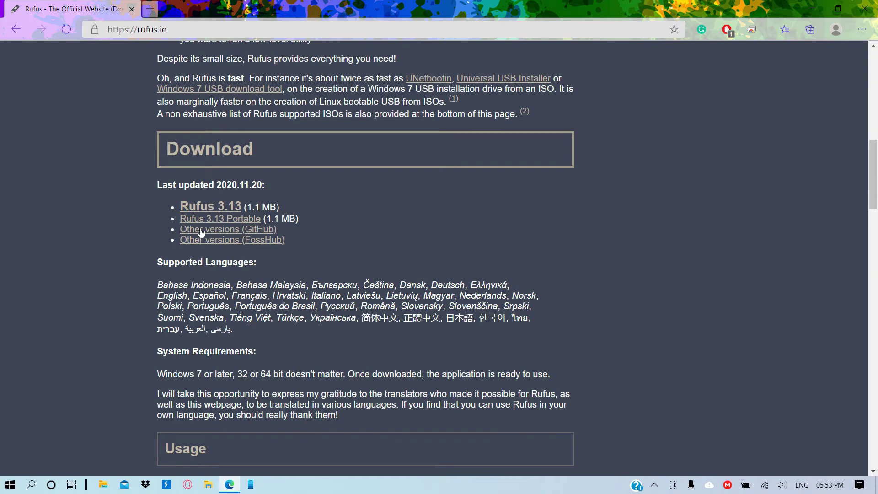
click(865, 8)
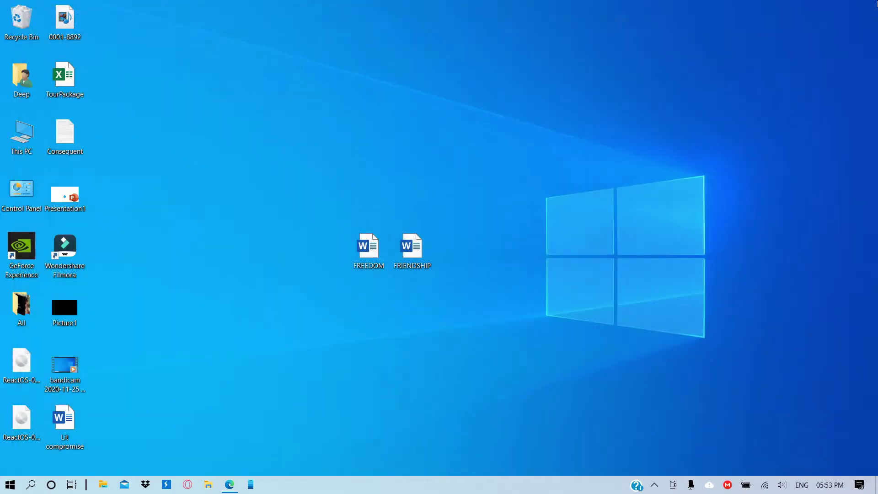
Find rufus-3.11.exe through the system search and launch it
click(10, 485)
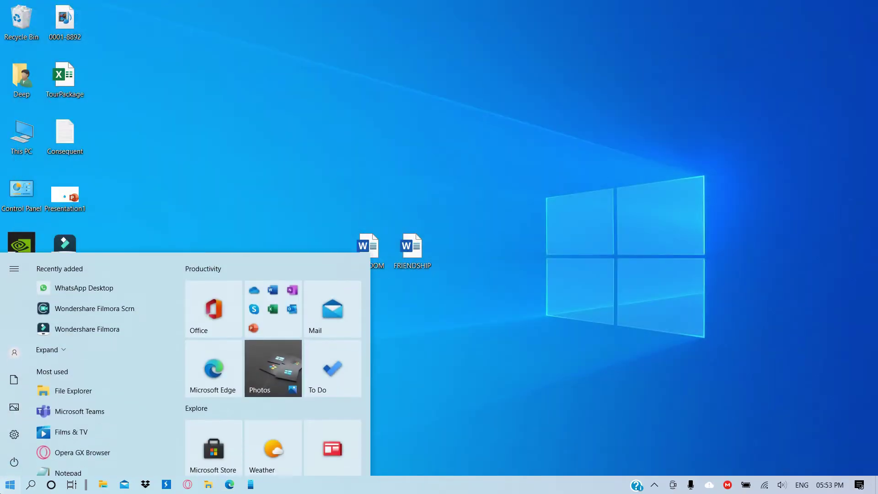
click(345, 58)
key(super)
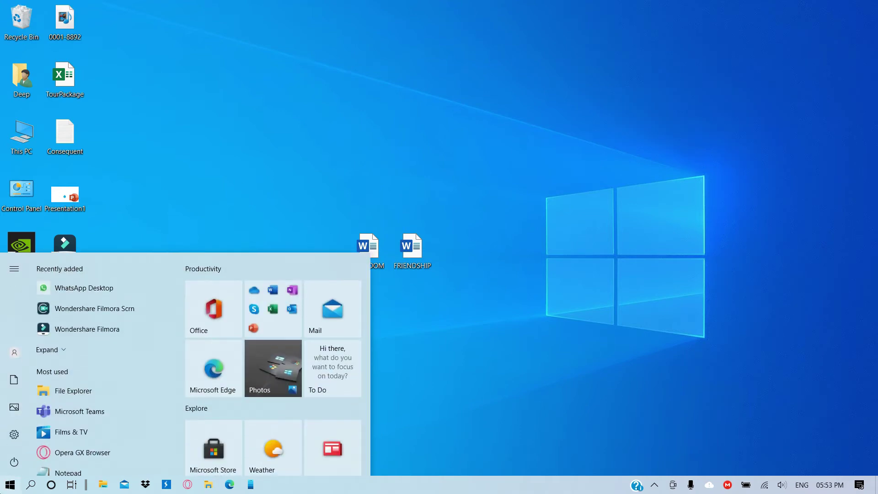
text(rufus)
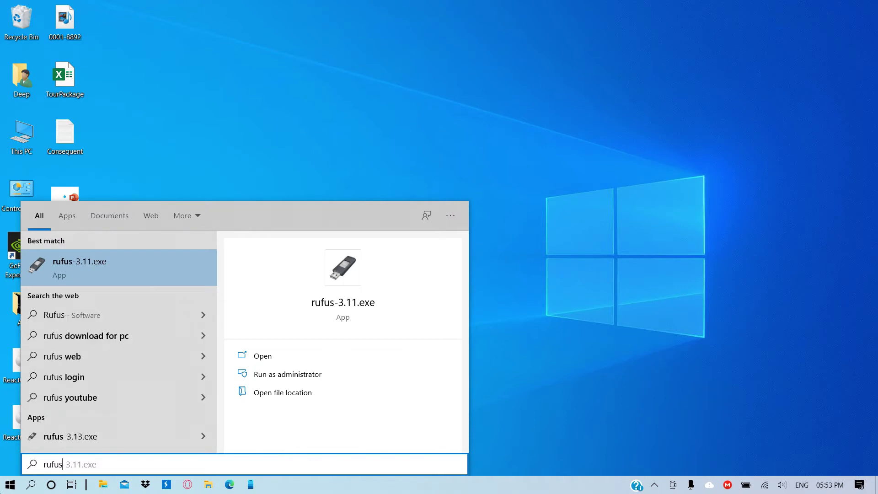
key(Return)
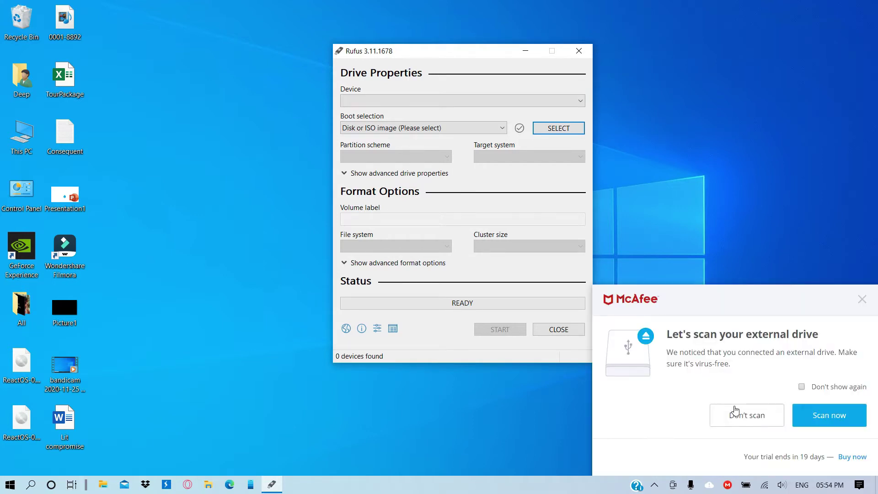
Decline the external drive scan and photo backup, close the drive's folder window, and reposition the Rufus window
click(734, 412)
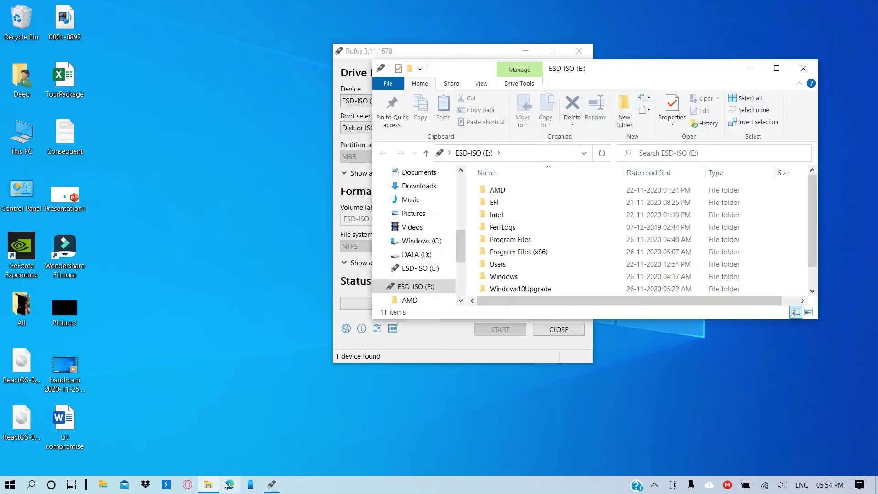
click(802, 68)
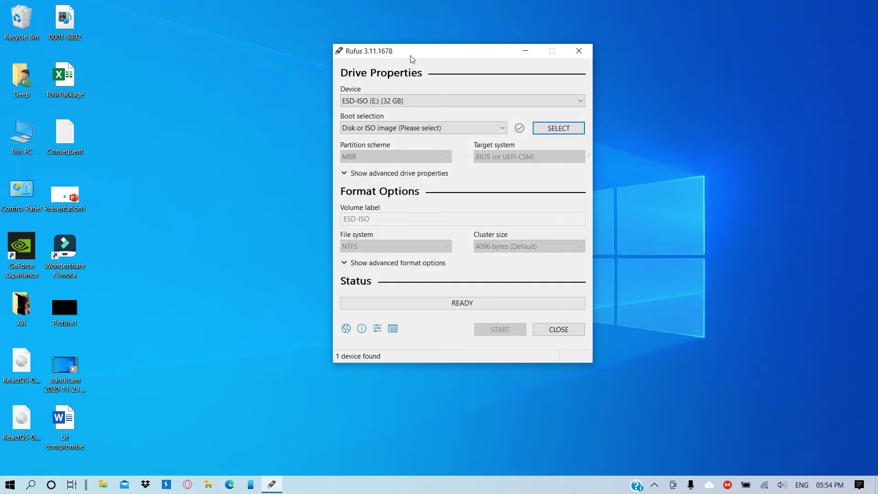
drag(412, 57, 241, 99)
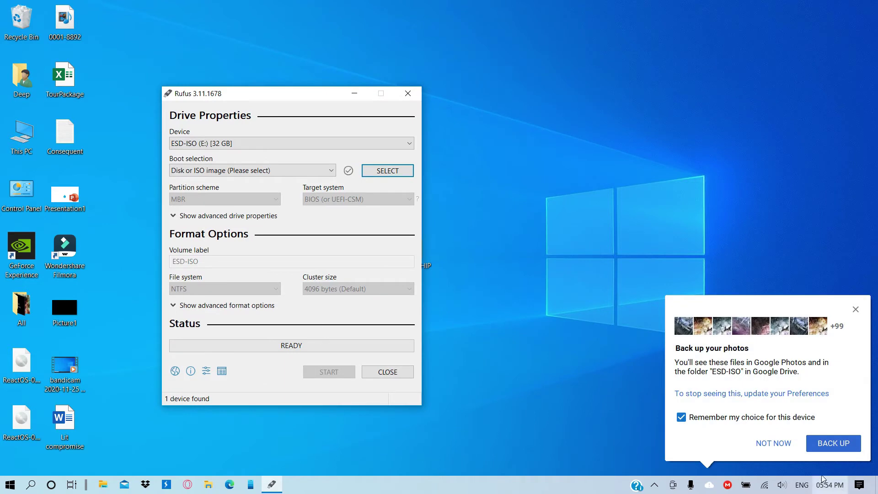
click(778, 442)
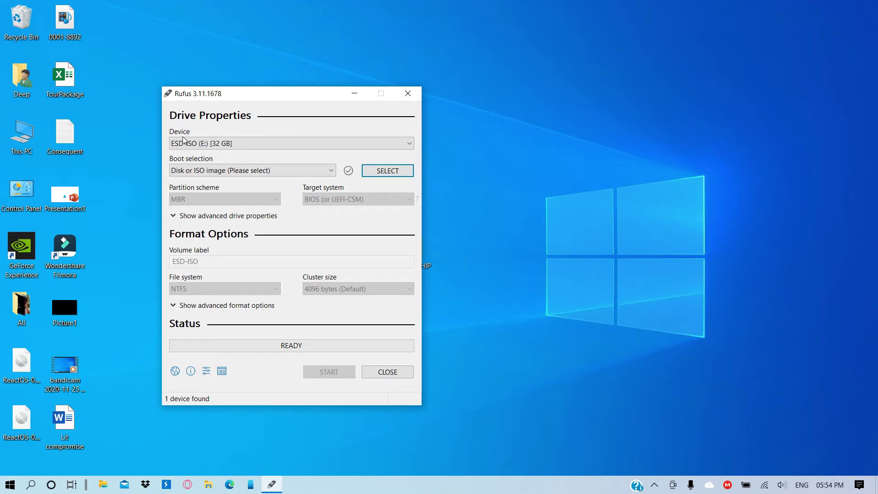
Choose ESD-ISO (E:) [32 GB] as the device and load the Windows disc image from the Windows OS Emergency Copy folder
click(201, 144)
click(235, 155)
click(388, 170)
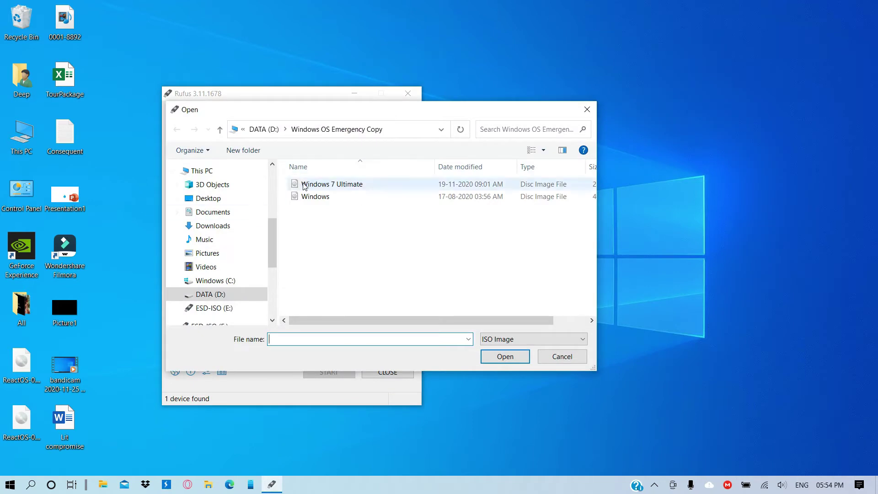
click(327, 200)
double_click(328, 199)
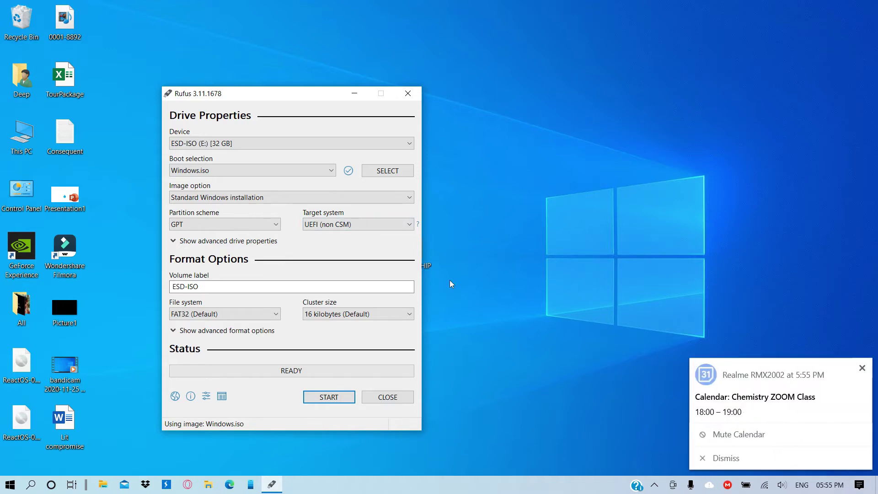
Dismiss the calendar notification and set the image option to Windows To Go
click(862, 368)
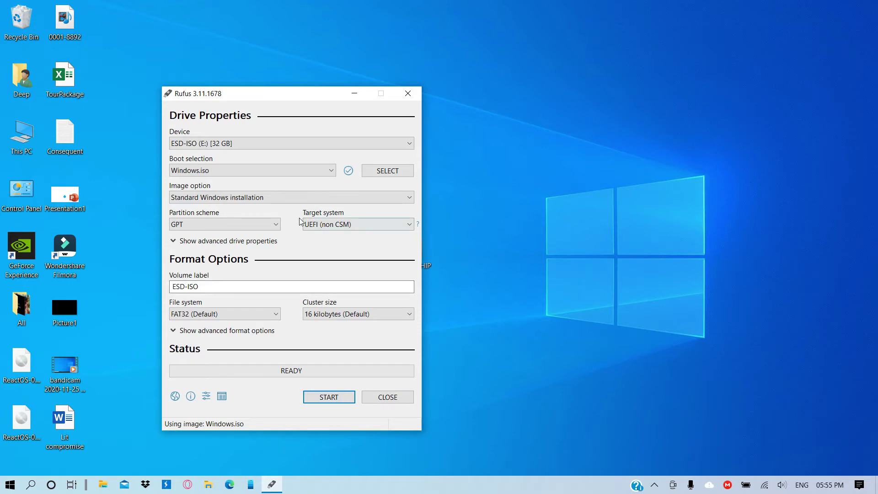
click(253, 197)
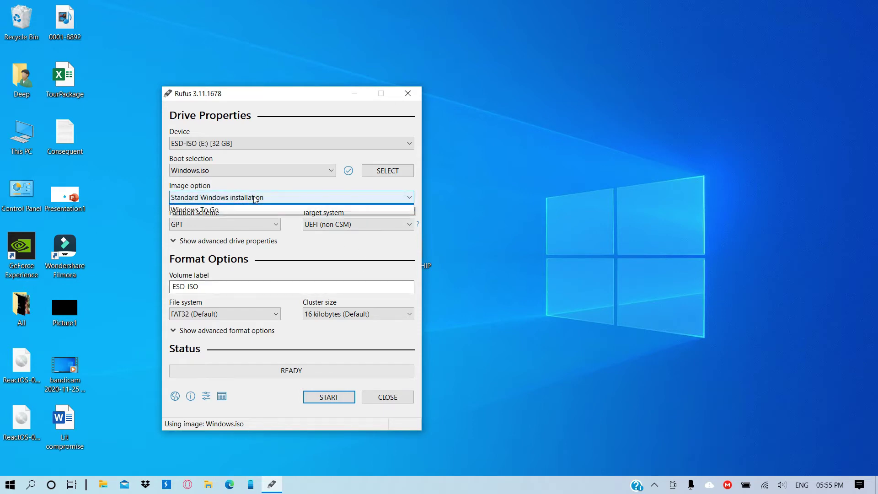
click(280, 248)
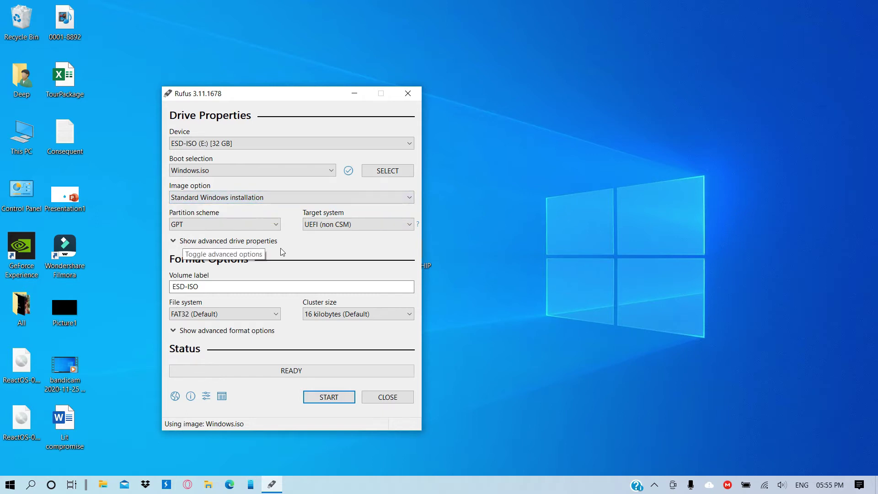
click(236, 198)
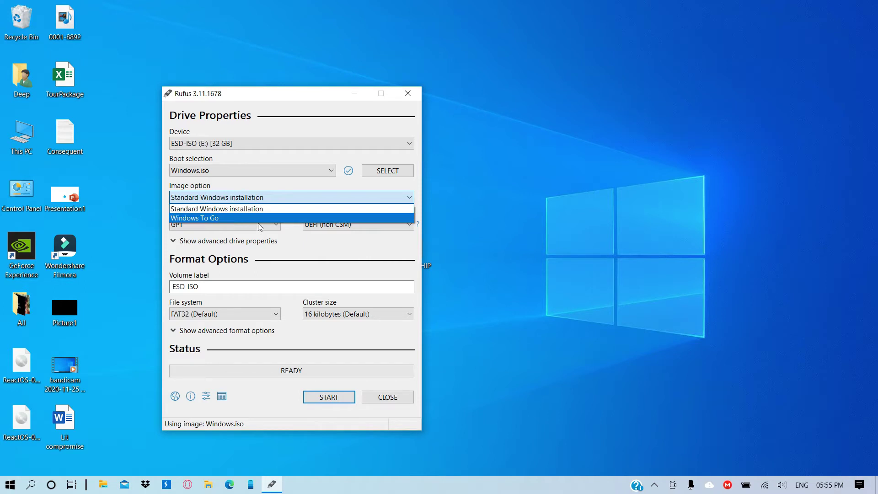
click(237, 196)
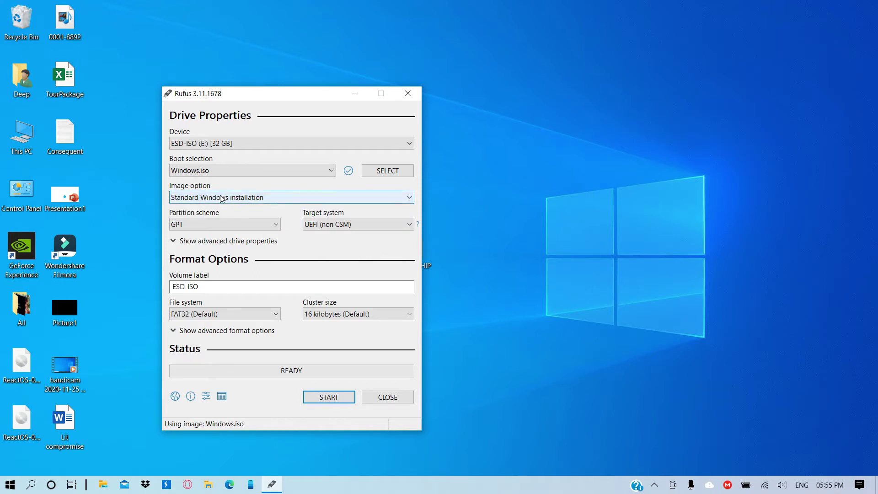
click(268, 198)
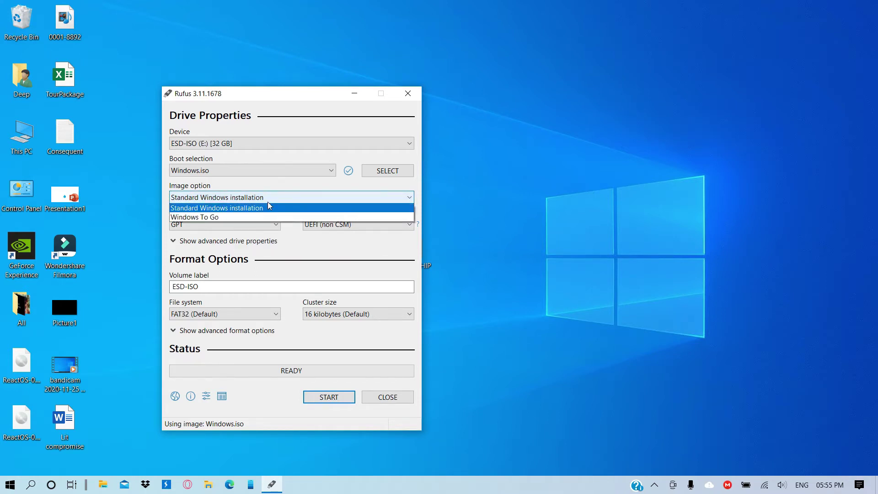
click(202, 219)
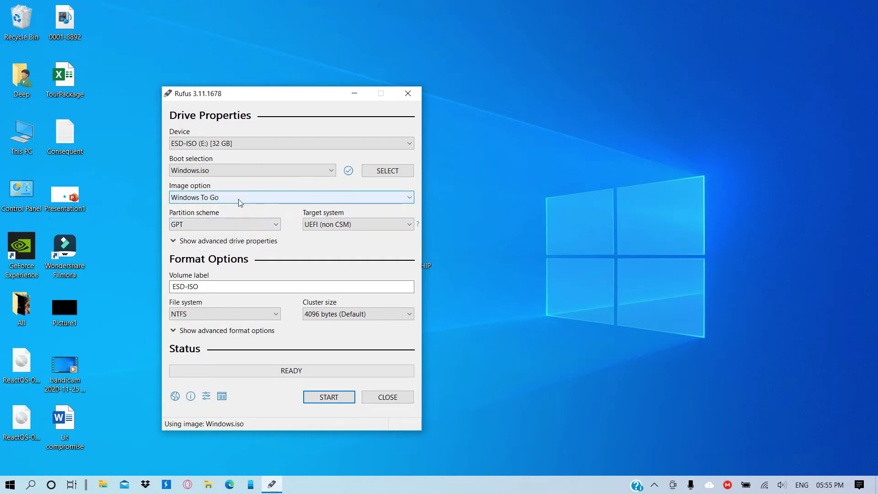
Try the MBR partition scheme and switch back to GPT to compare their target systems
click(225, 224)
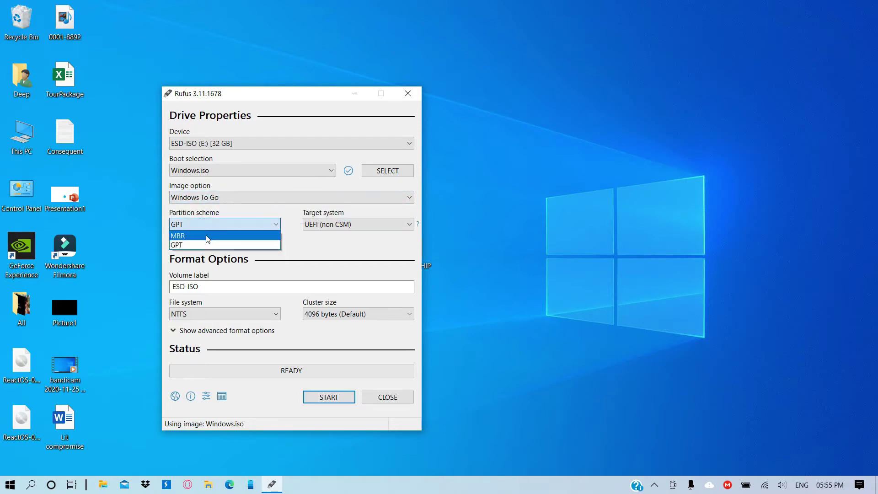
click(208, 239)
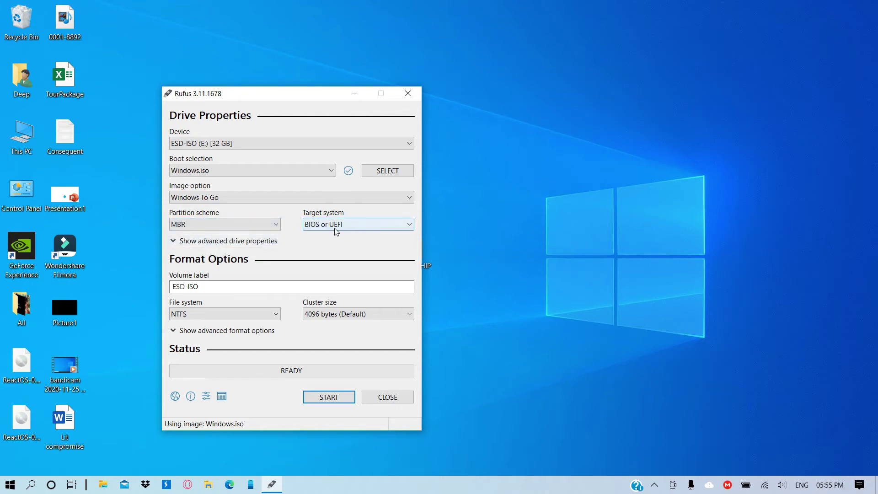
click(267, 226)
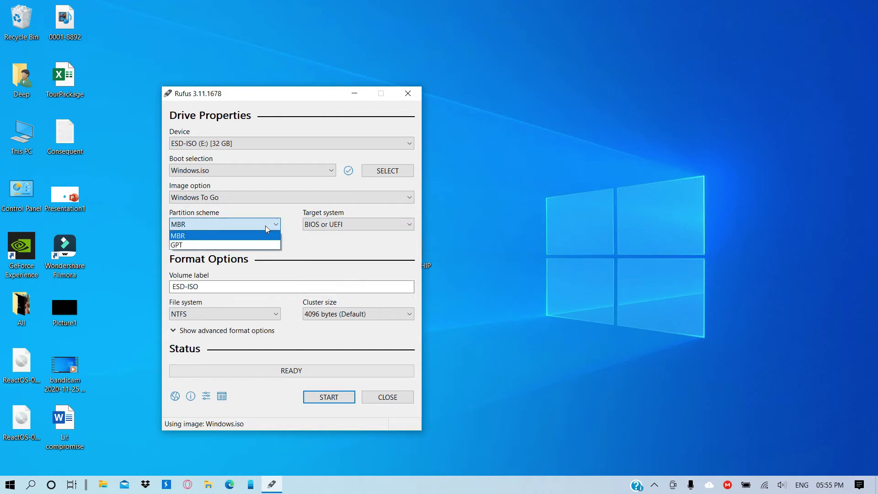
click(221, 243)
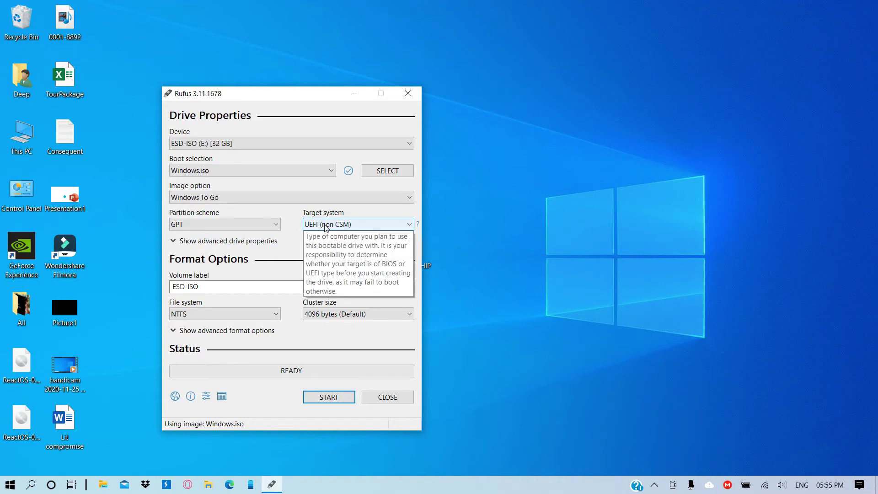
Set the partition scheme to MBR and check the available file system options
click(220, 227)
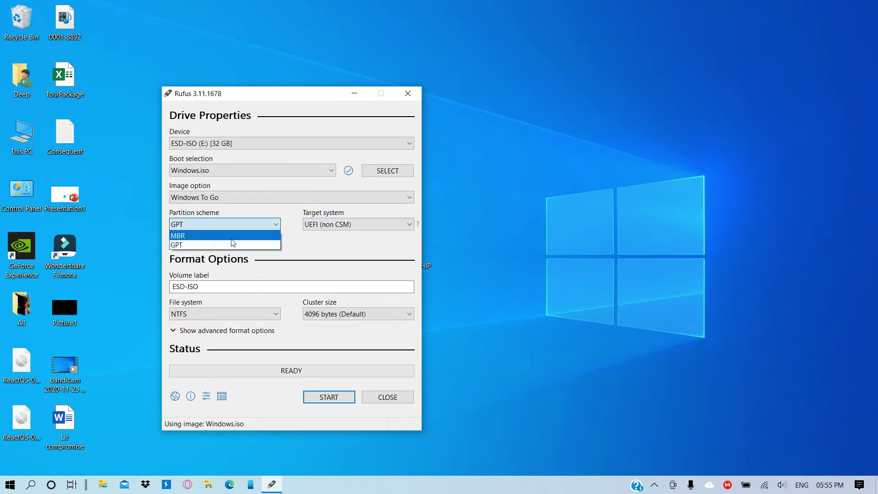
click(233, 235)
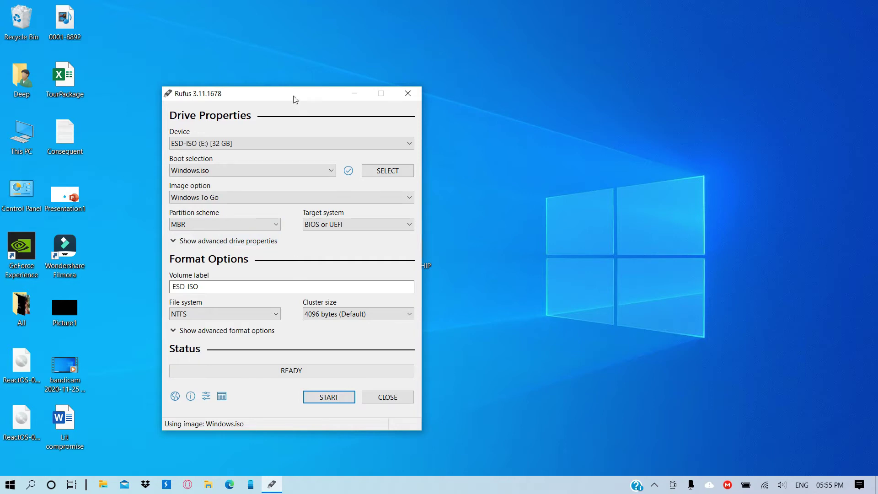
drag(295, 99, 301, 43)
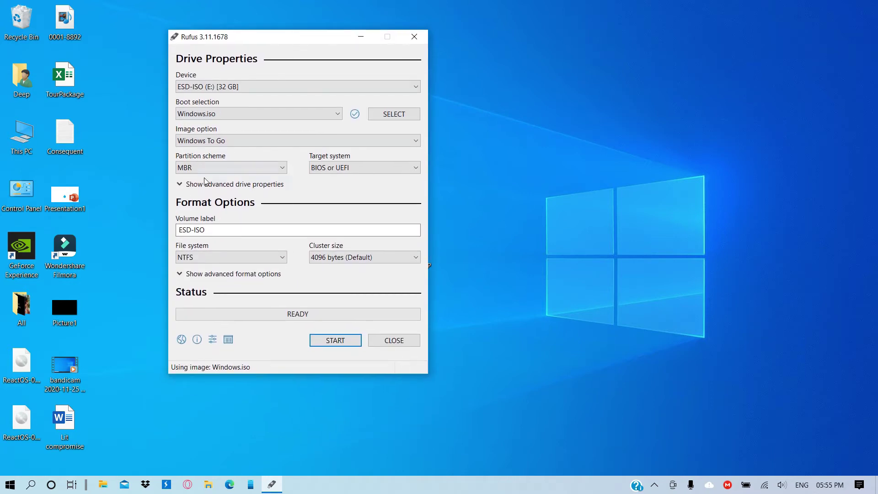
click(254, 259)
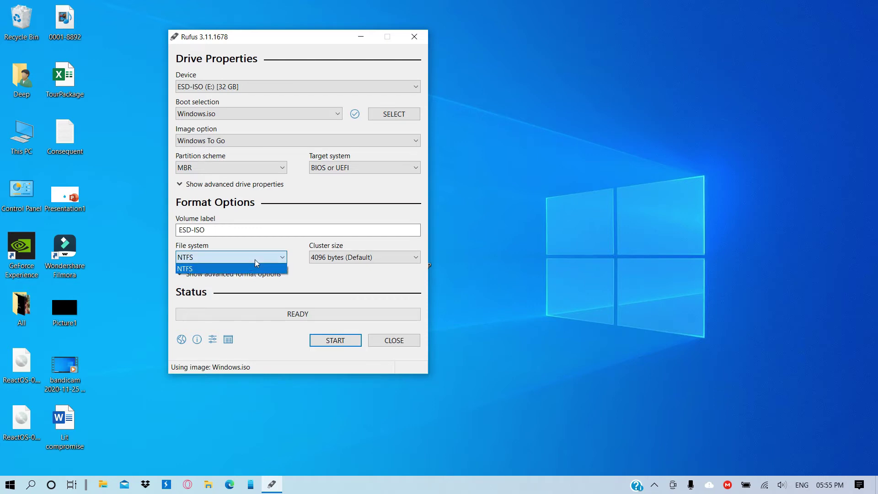
click(236, 291)
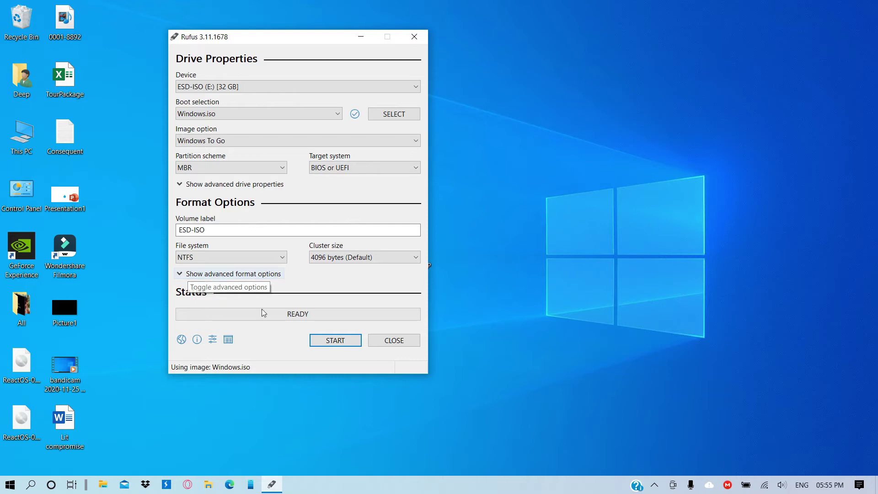
Start creating the drive with Windows 10 Home as the version, and cancel at the data destruction warning
click(347, 344)
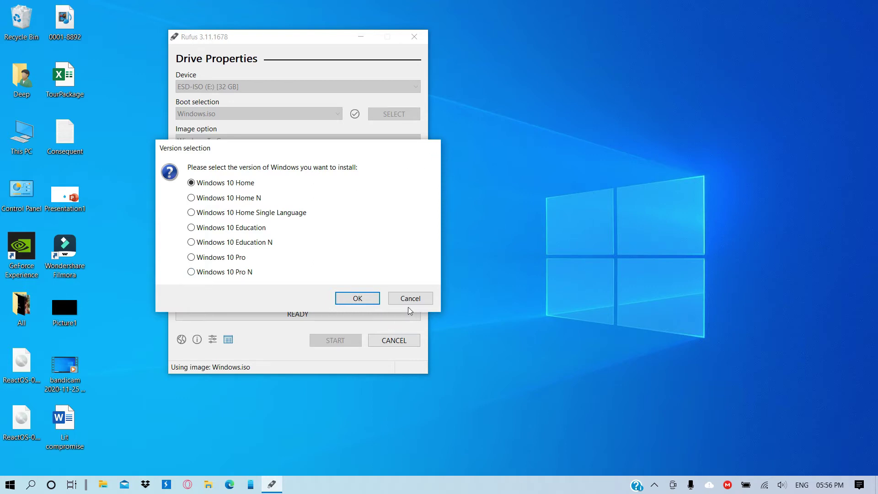
click(371, 300)
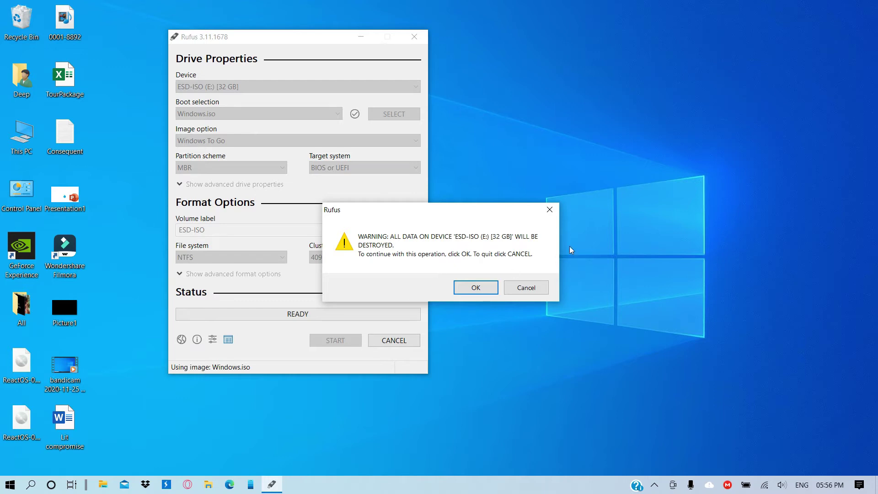
click(526, 288)
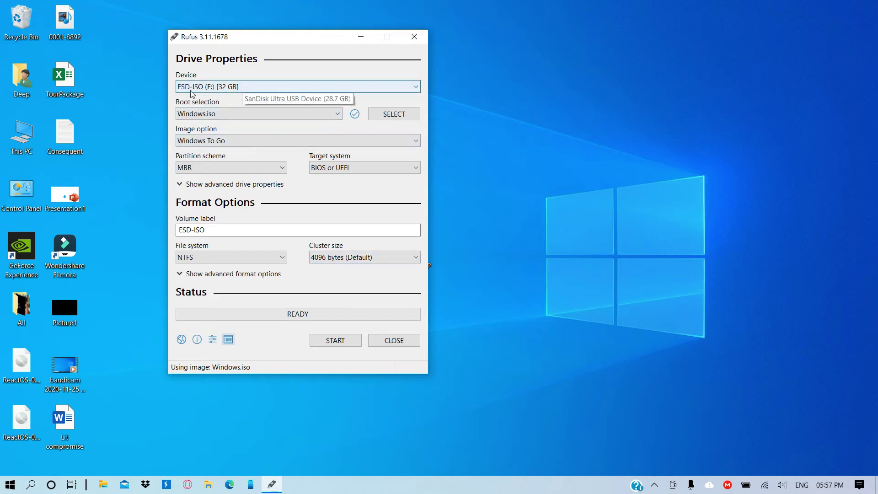
Close Rufus and switch to File Explorer in a maximized window
click(417, 39)
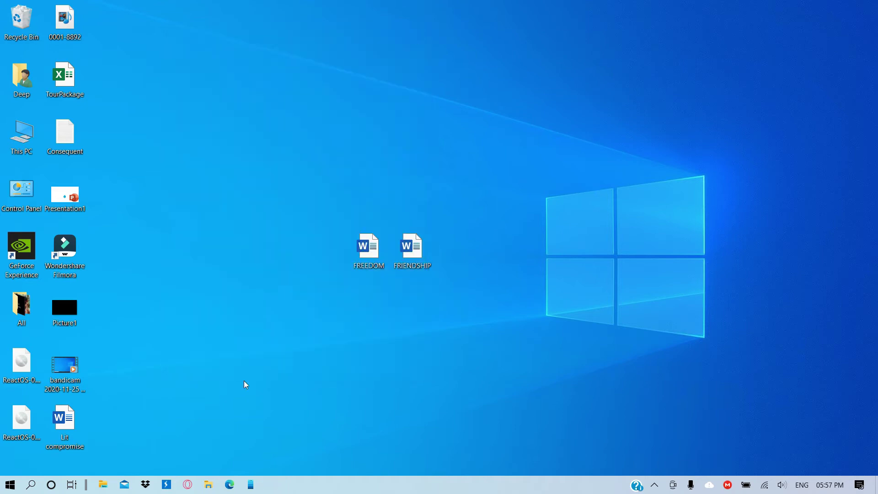
click(205, 489)
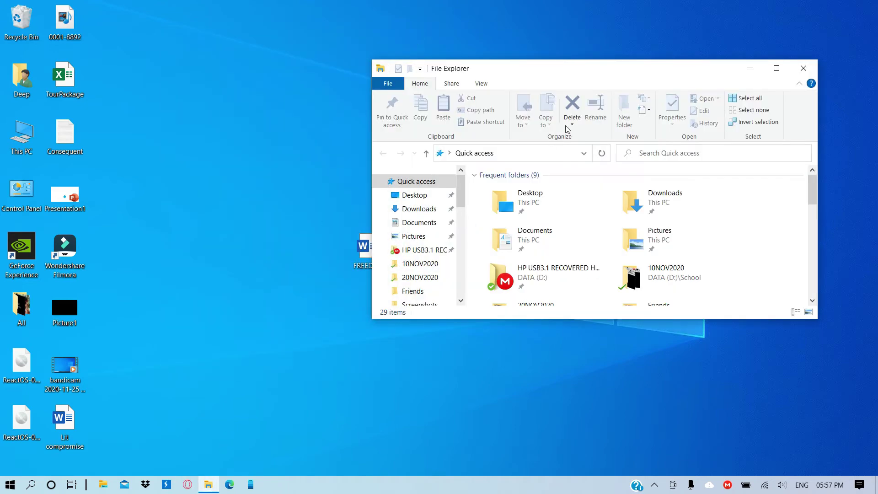
double_click(526, 67)
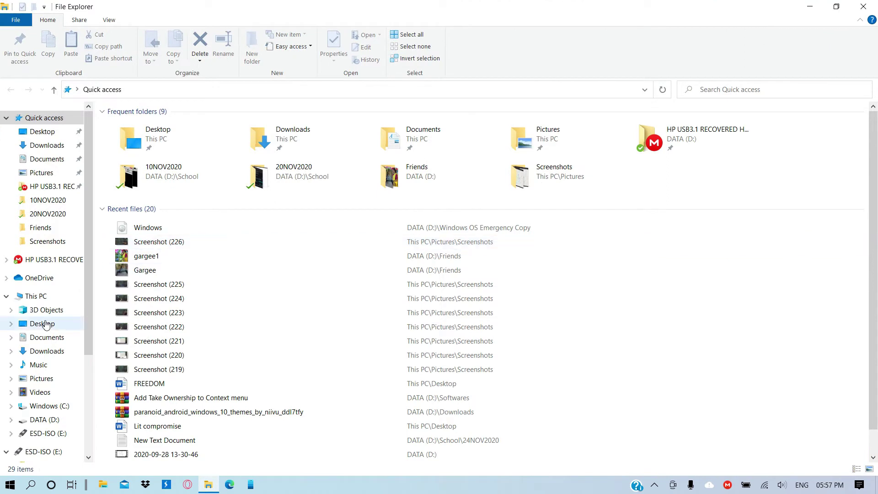
Examine the contents of the ESD-ISO (E:) drive and check its free space under This PC
click(7, 356)
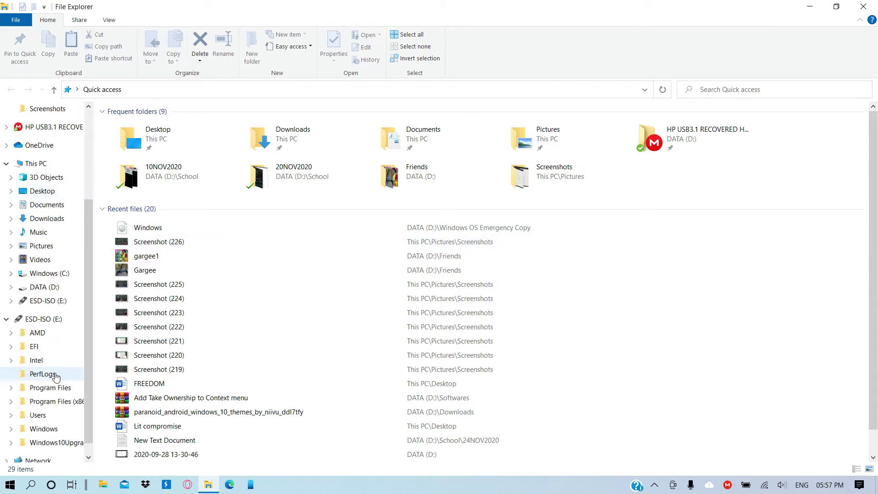
click(55, 320)
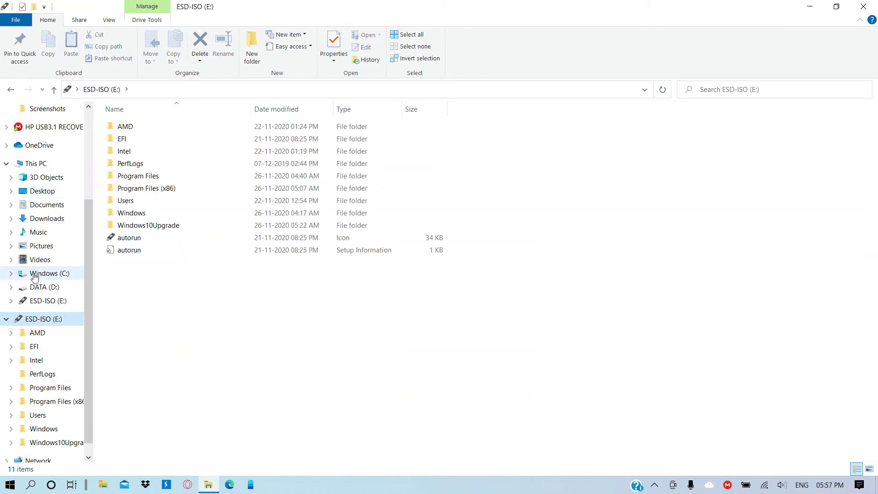
click(44, 165)
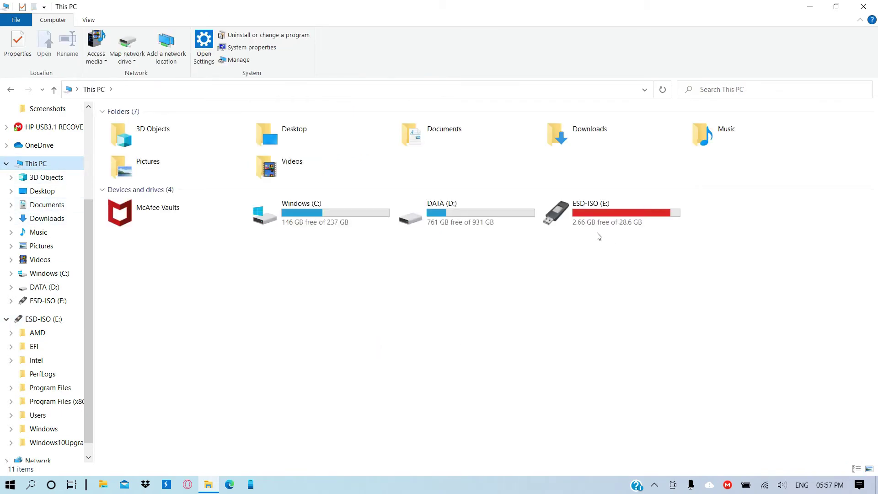
mouse_move(596, 227)
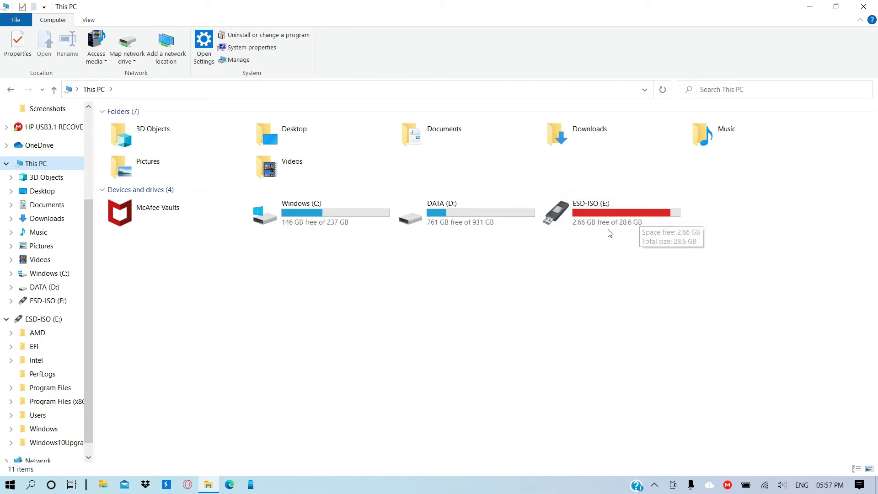
double_click(608, 216)
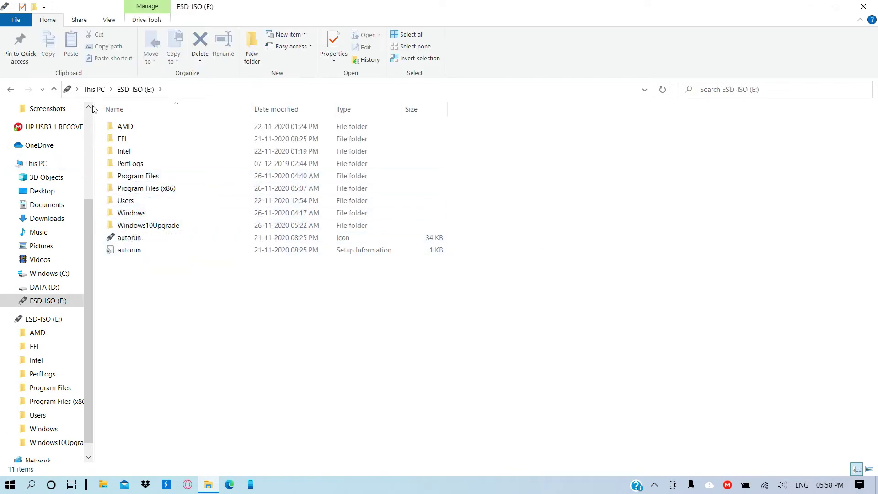
click(54, 89)
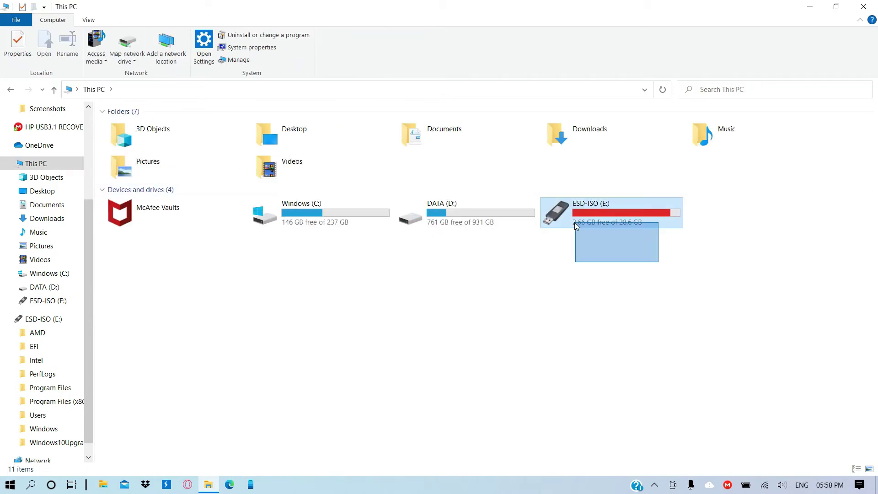
click(657, 246)
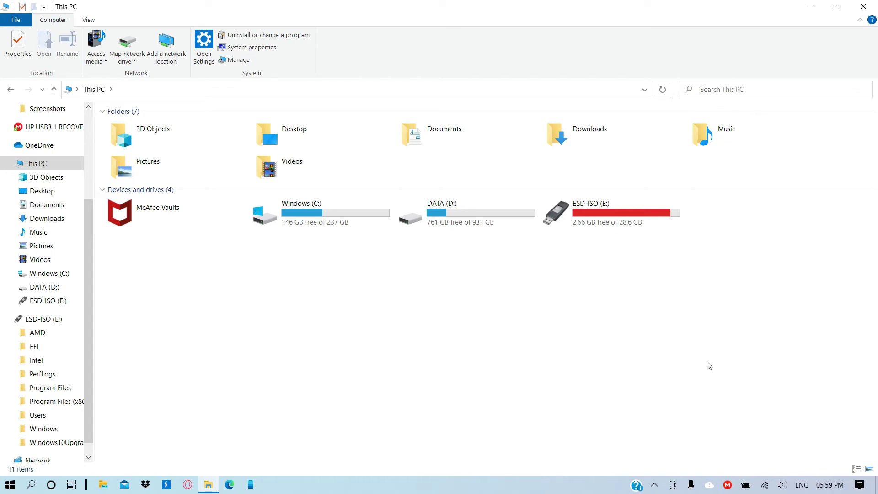
Close the File Explorer window and launch Rufus
double_click(718, 4)
drag(555, 93, 585, 2)
click(863, 7)
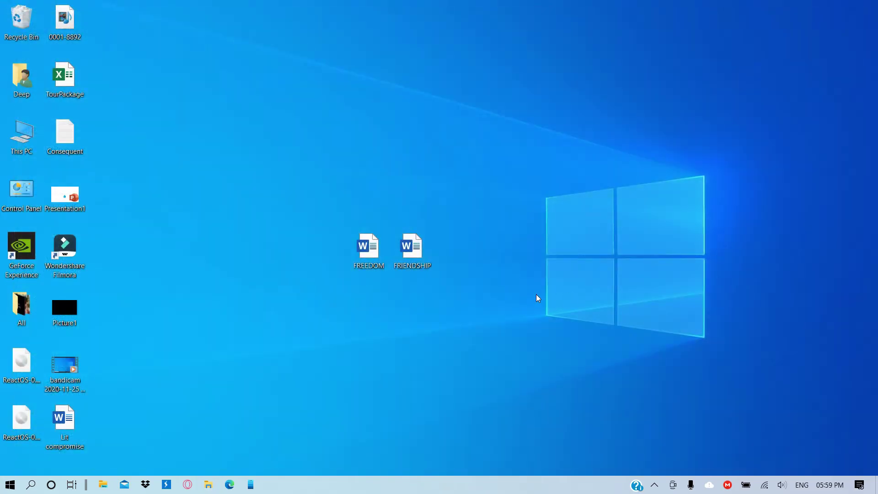
click(10, 485)
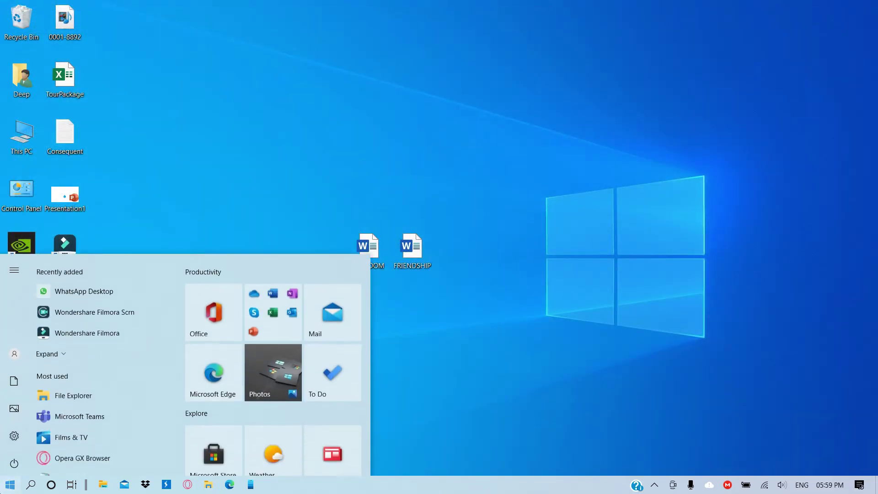
text(rufus)
key(Return)
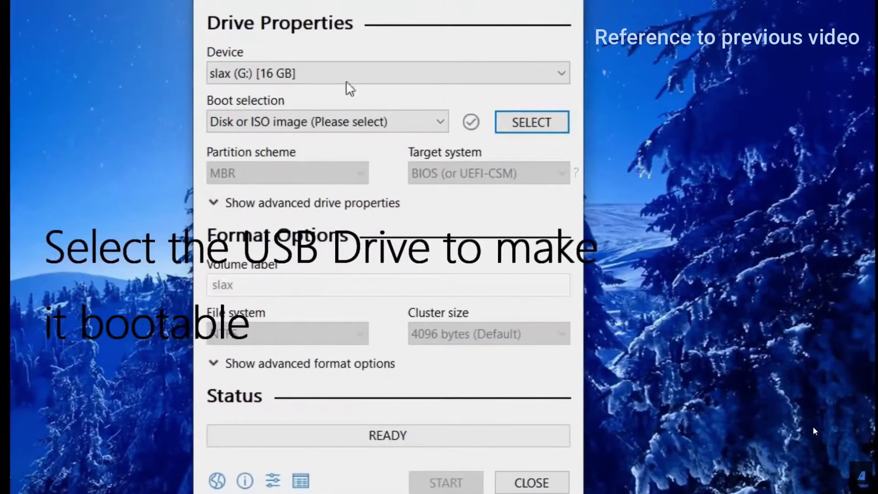
Keep slax (G:) as the target device and load ubuntu-20.04-desktop-amd64.iso as the boot image
click(315, 73)
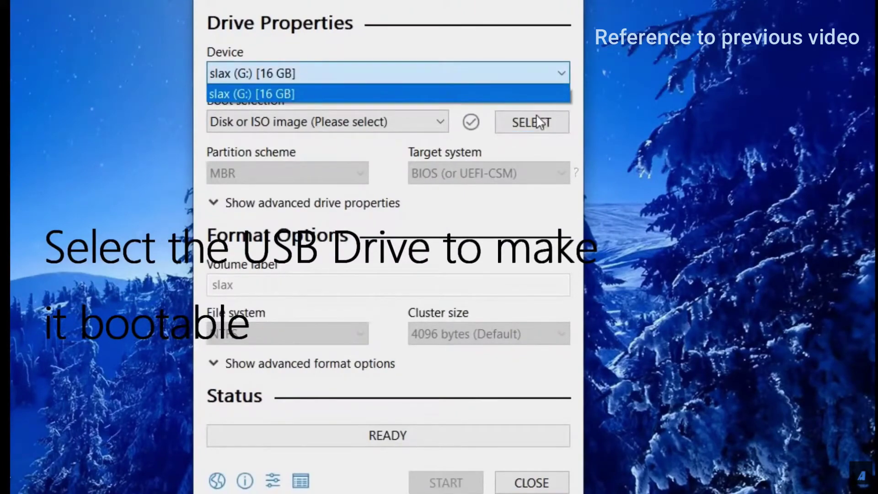
click(537, 117)
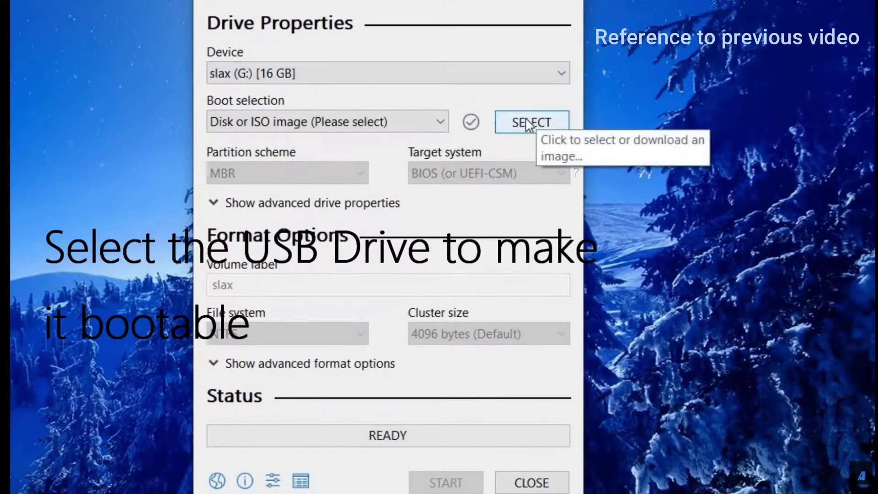
click(526, 119)
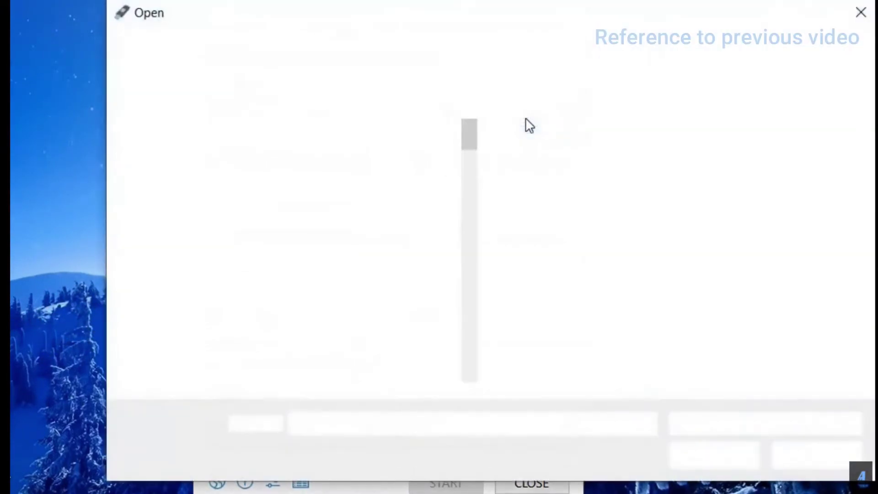
double_click(366, 288)
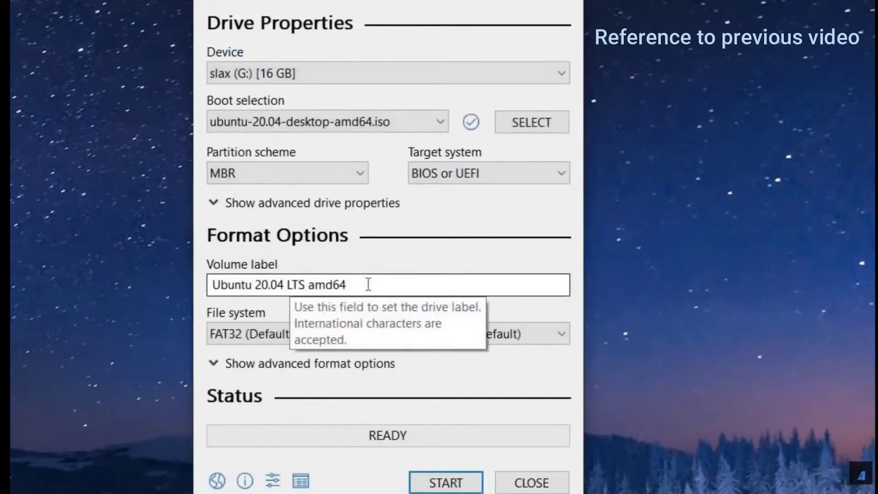
Review the volume label and the available file systems, keeping FAT32 (Default)
click(368, 284)
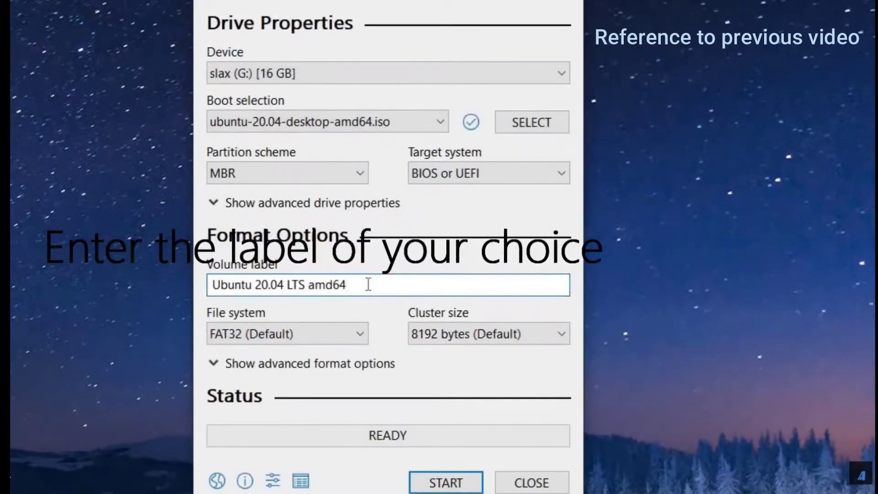
click(310, 336)
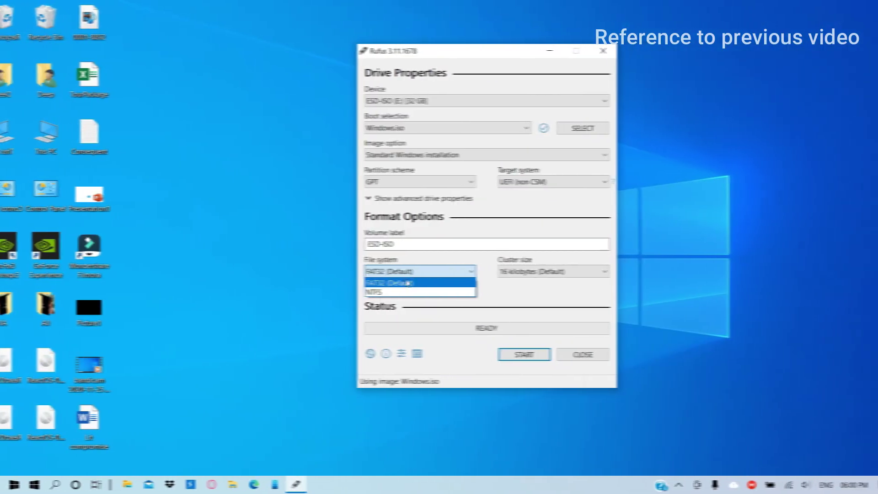
click(415, 308)
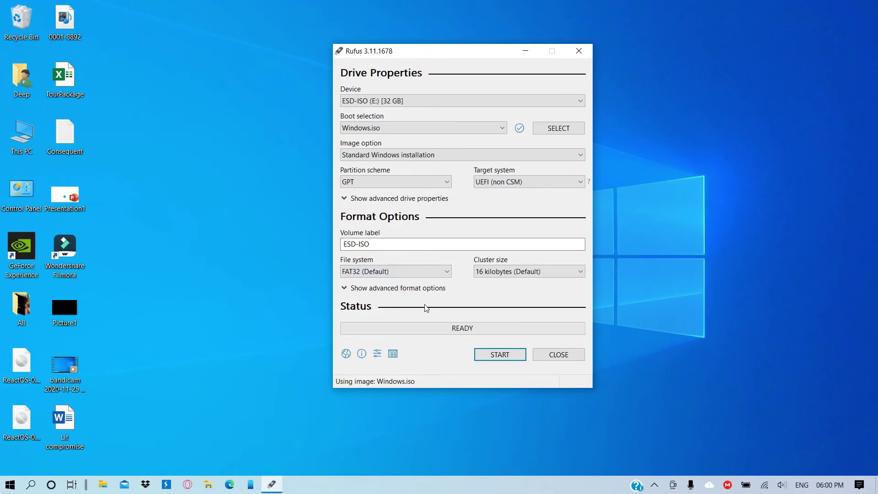
Start creating the drive, choose the recommended ISO Image mode for the Ubuntu image, and cancel at the Windows drive's data destruction warning
click(500, 354)
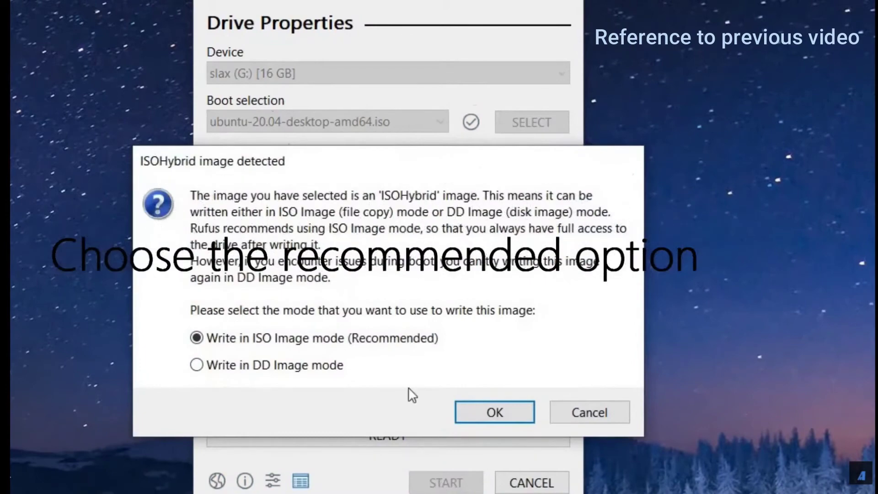
click(274, 344)
click(481, 417)
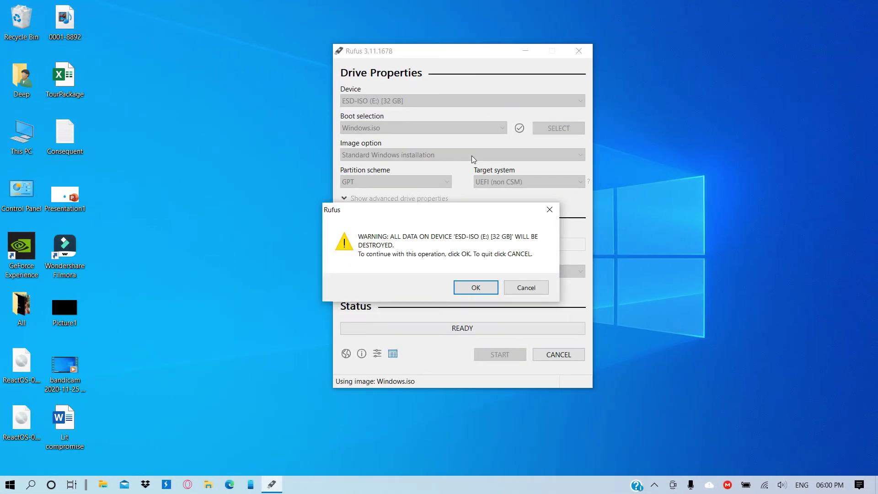
click(549, 209)
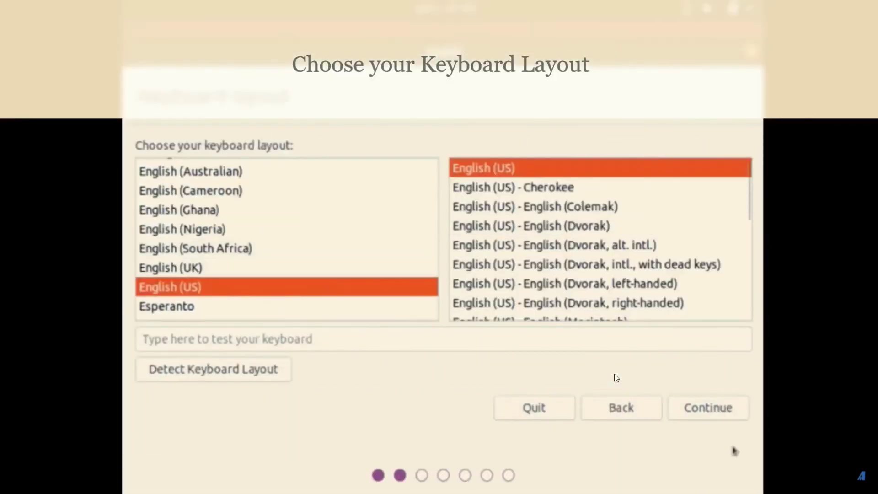
Accept the English (US) keyboard layout and include third-party software in the normal Ubuntu installation
click(702, 407)
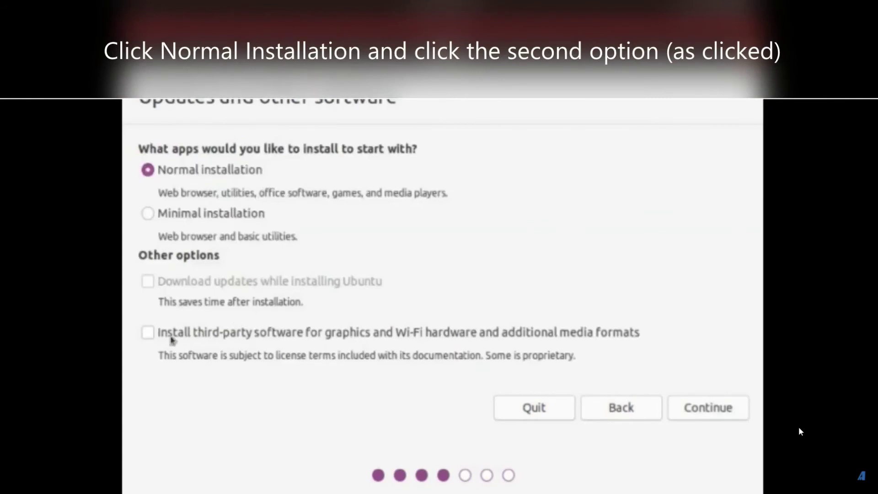
click(174, 338)
click(707, 407)
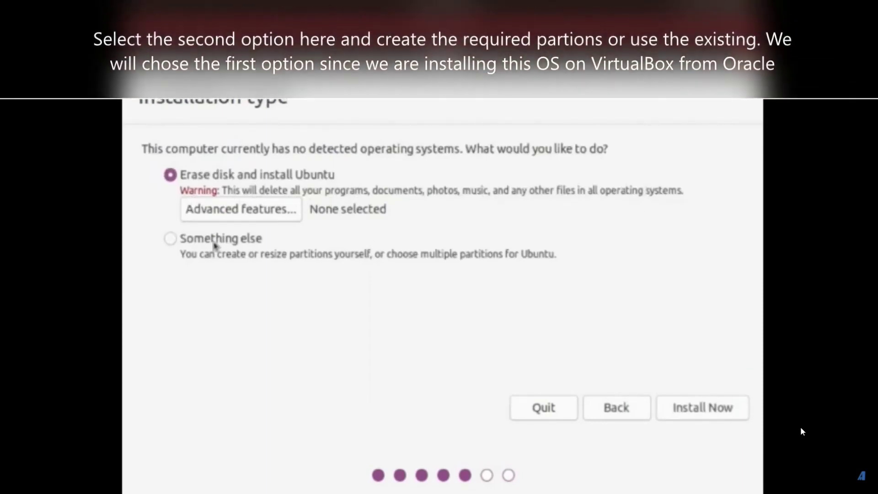
Choose Something else as the Ubuntu installation type and continue
click(170, 238)
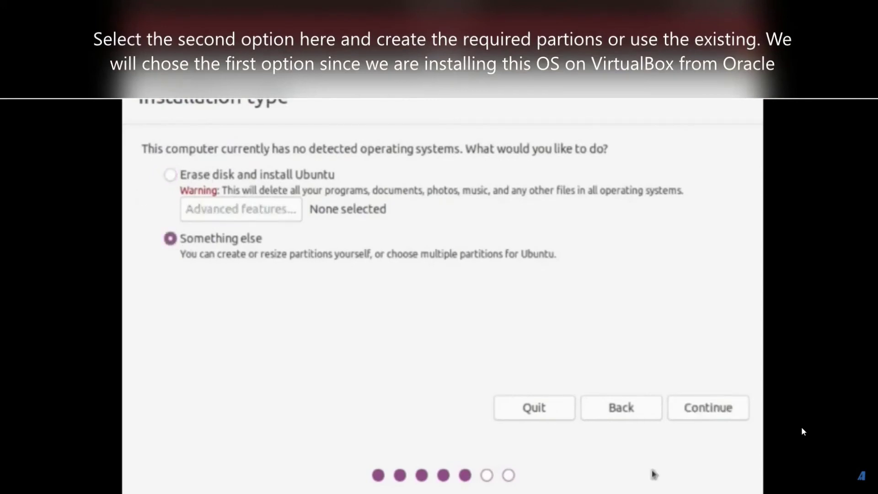
click(709, 412)
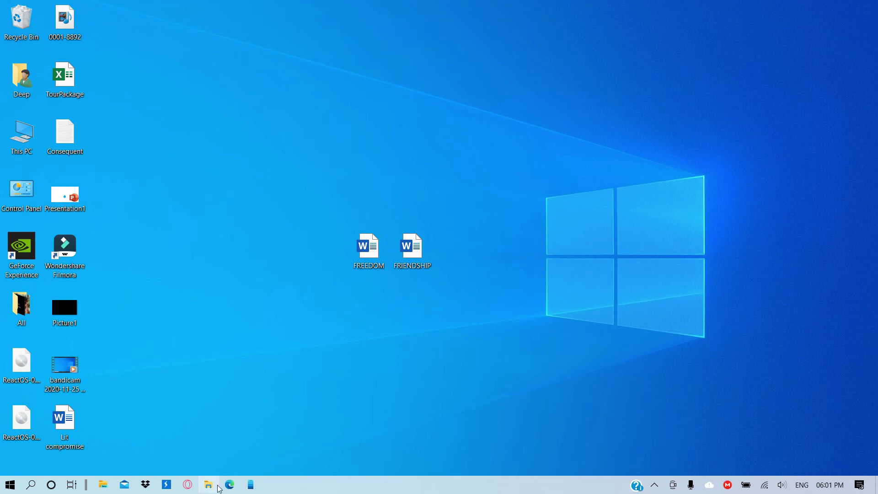
click(217, 487)
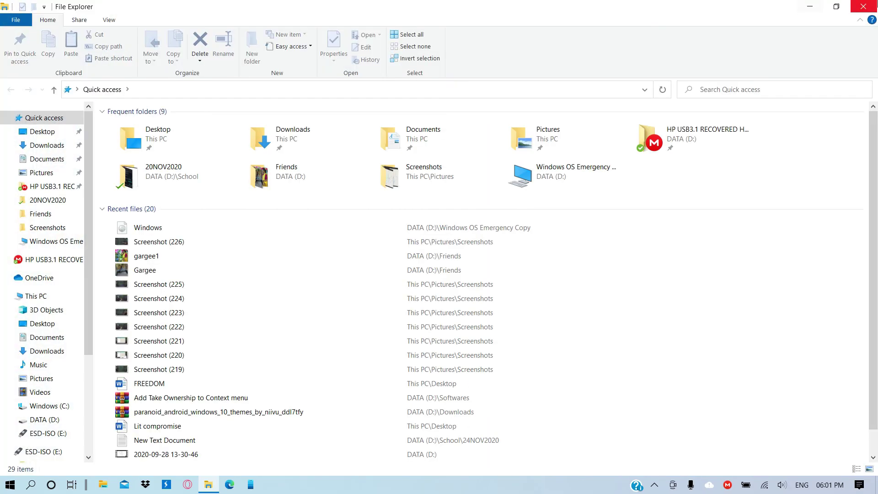
click(866, 5)
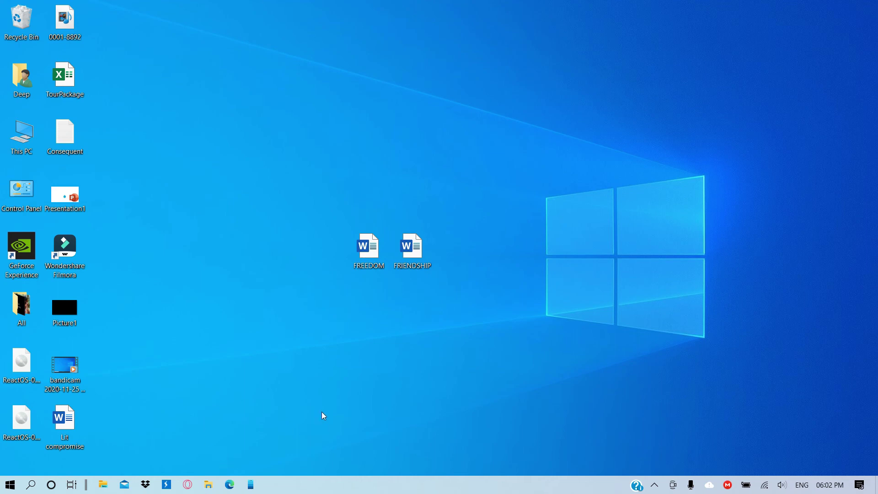
click(207, 484)
click(654, 485)
click(665, 464)
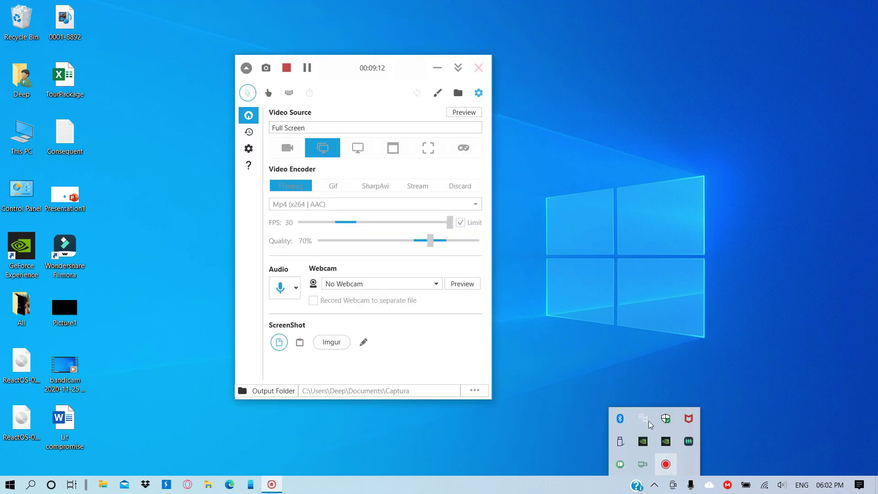
click(285, 68)
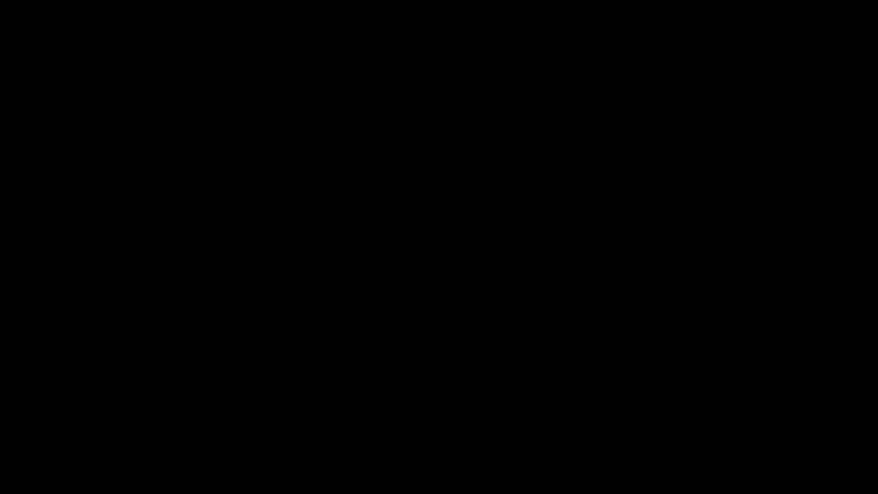